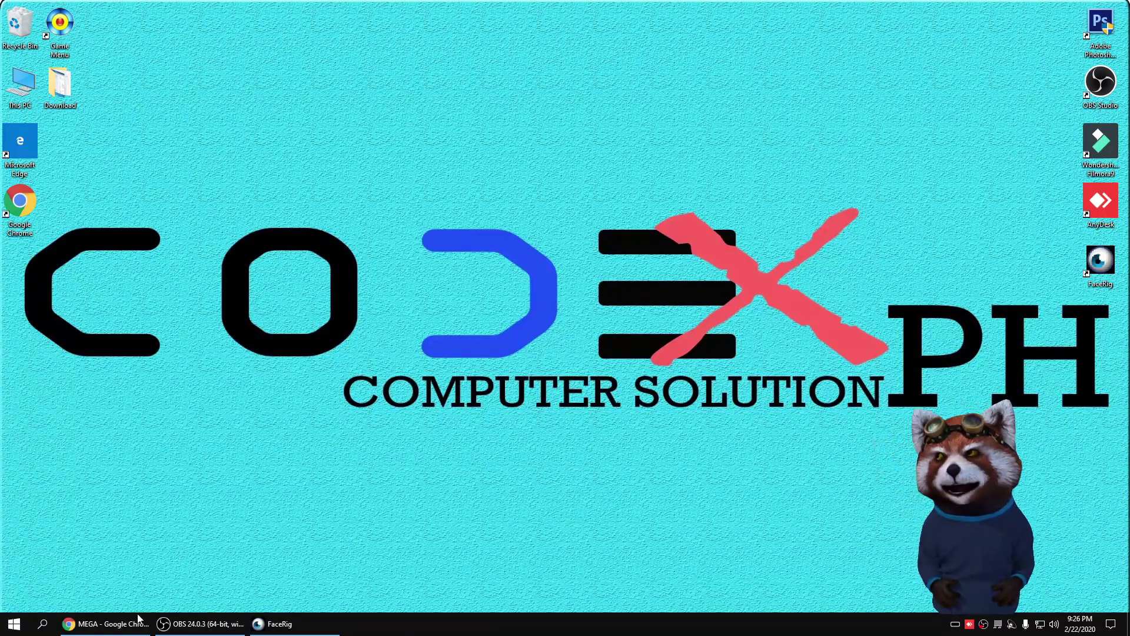
# Step: Open the mega.nz home page in a new Chrome tab through a Google search for 'mega.'
pyautogui.click(106, 624)
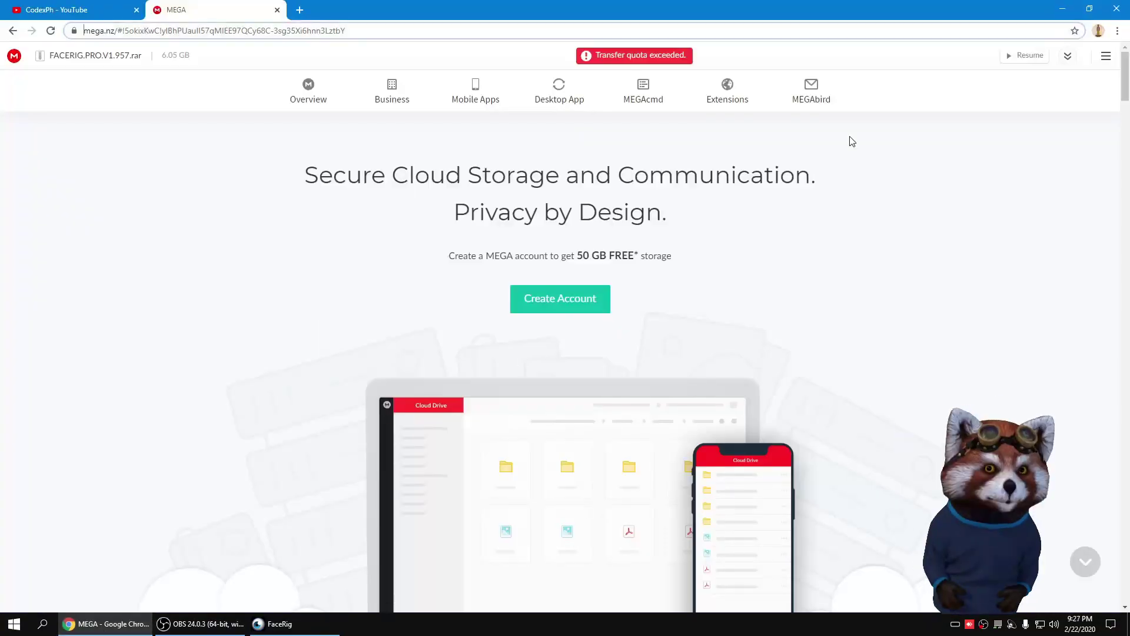
pyautogui.click(299, 10)
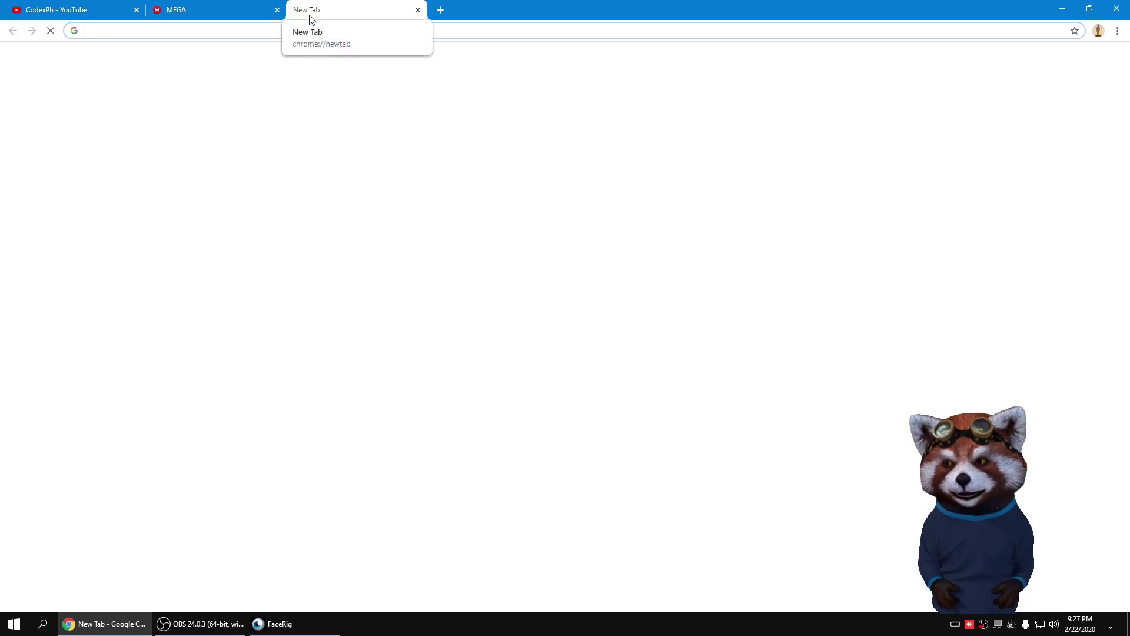
pyautogui.write('me')
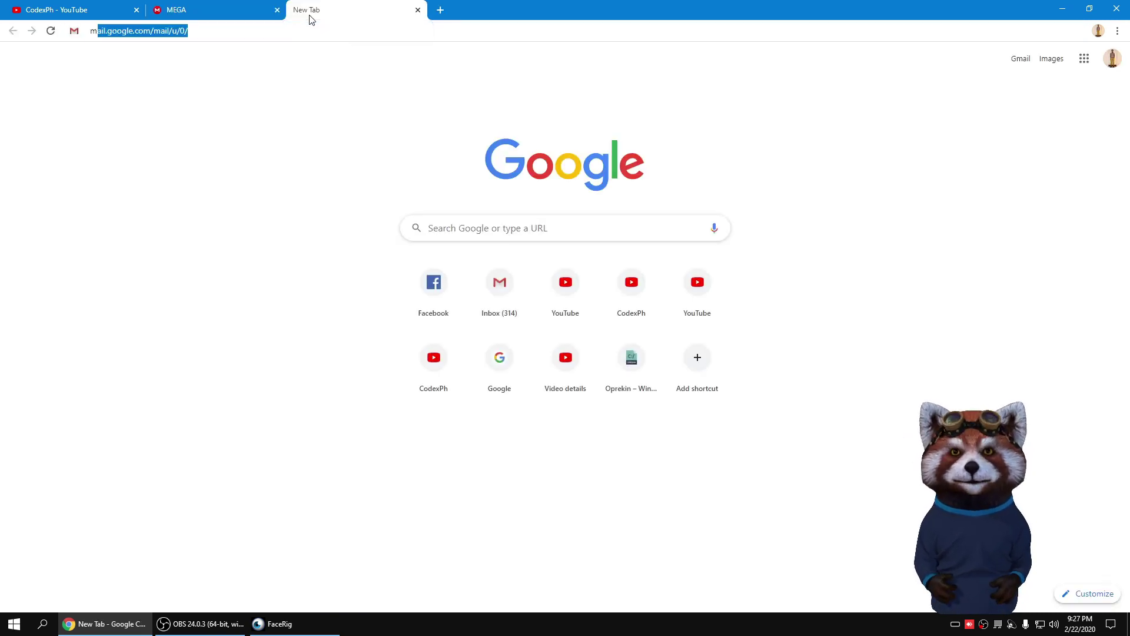
pyautogui.write('ga.')
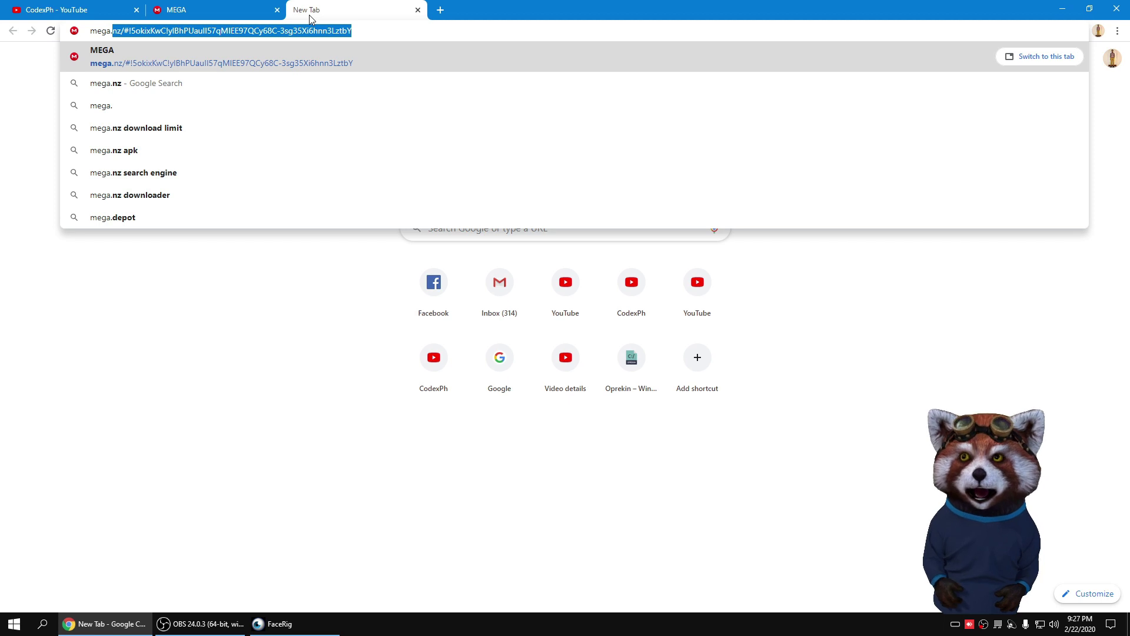
pyautogui.press('Down')
pyautogui.press('Return')
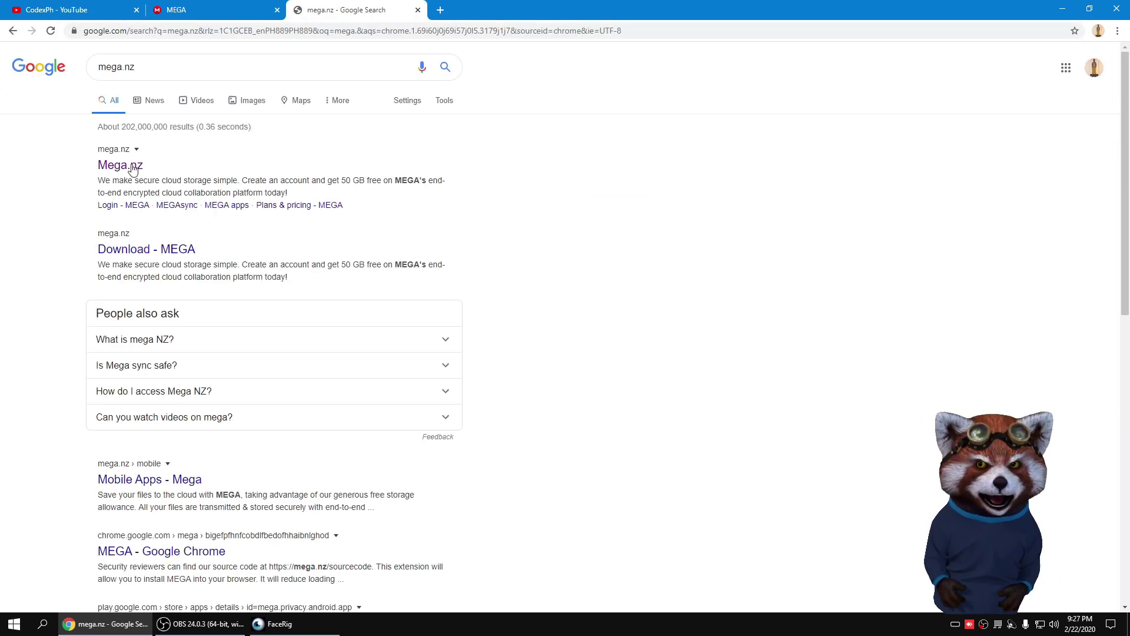
pyautogui.click(132, 168)
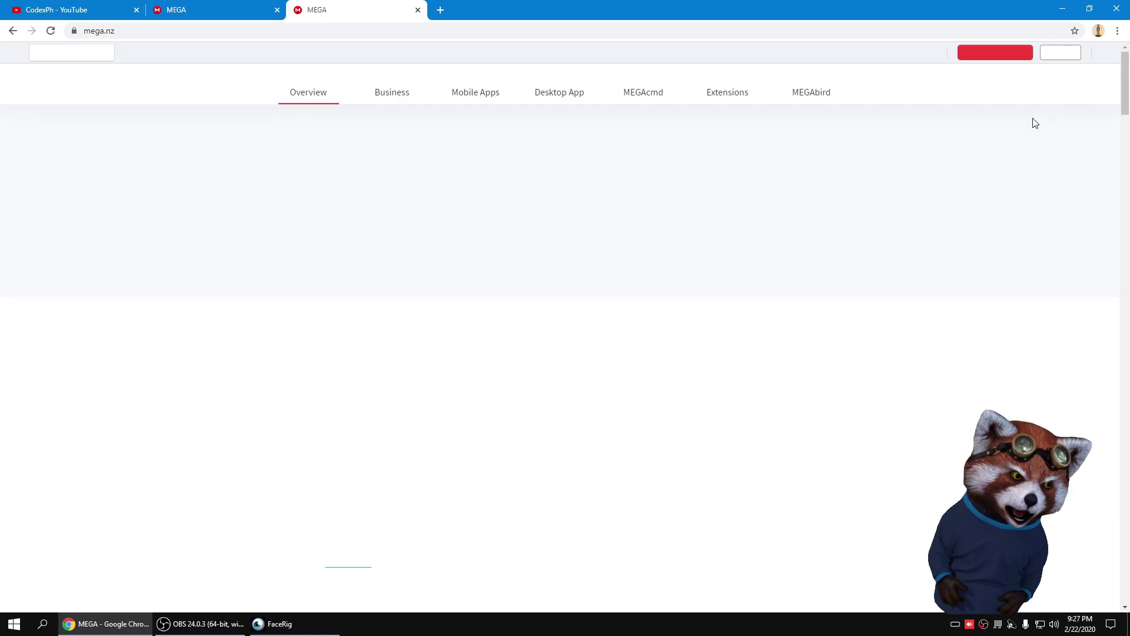
# Step: Log in to MEGA with the account e-mail and password, declining Chrome's offer to save the password
pyautogui.click(1061, 52)
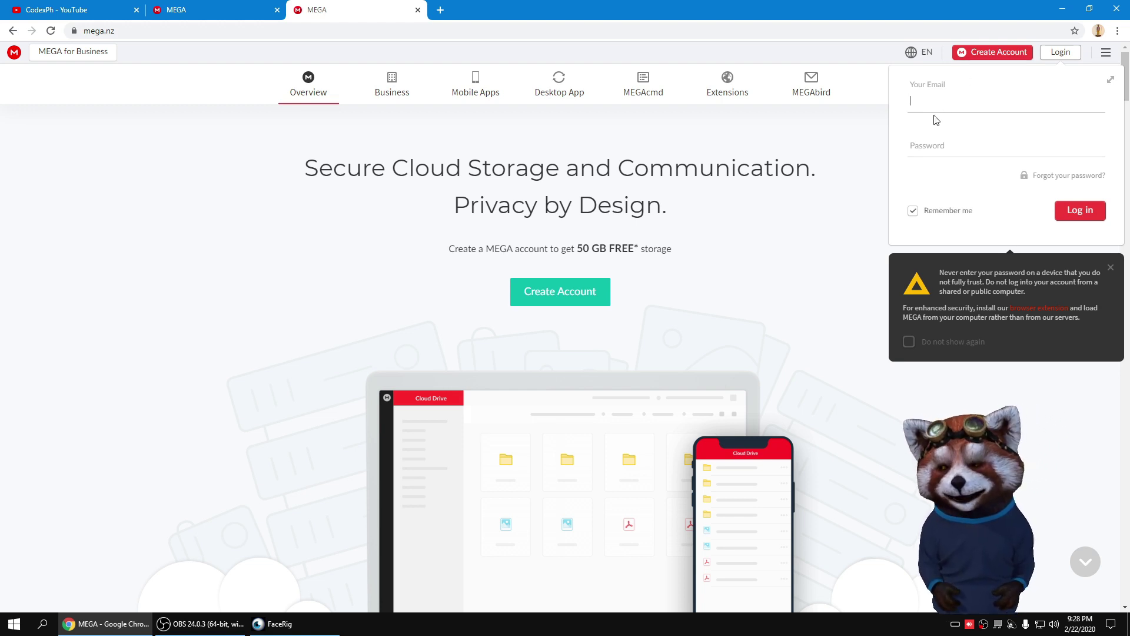
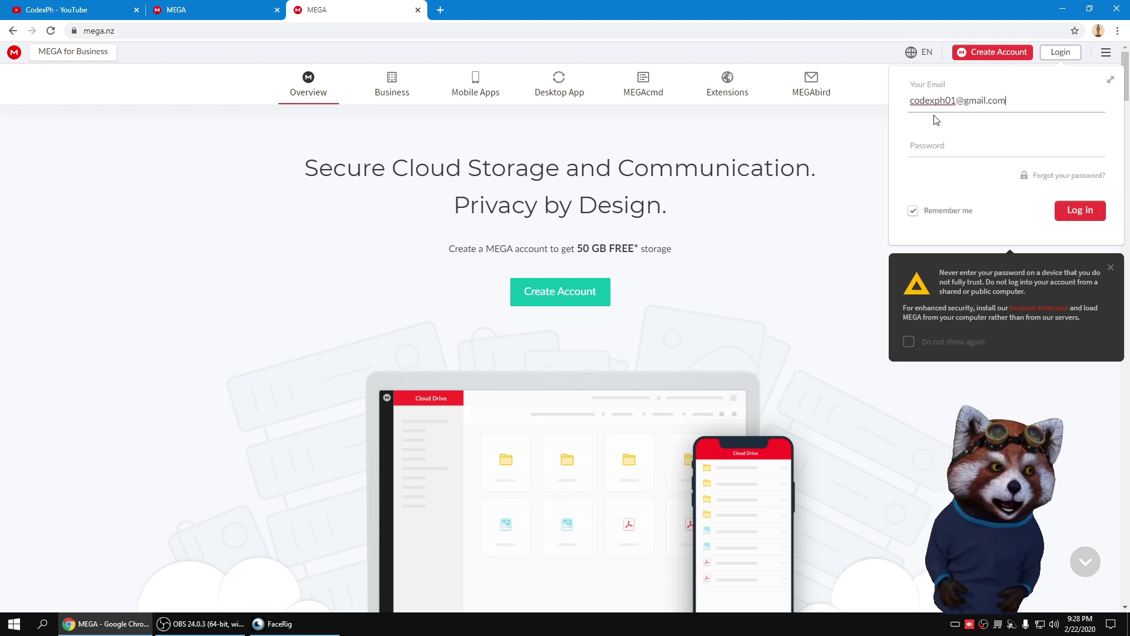
pyautogui.press('Tab')
pyautogui.write('•••••••••')
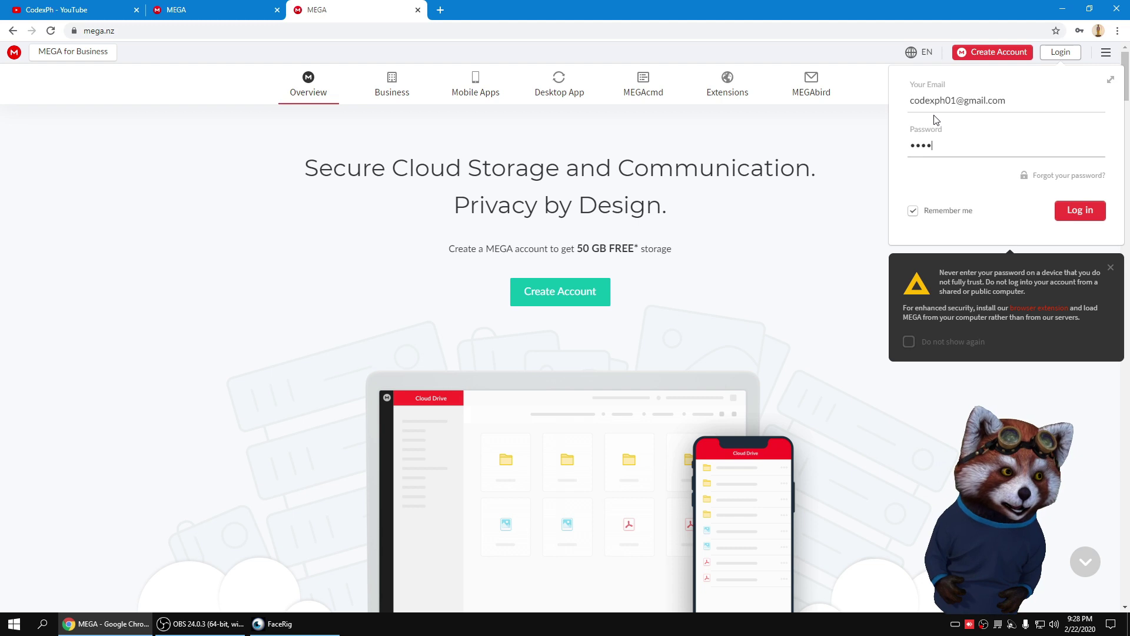
pyautogui.write('••••••')
pyautogui.press('Return')
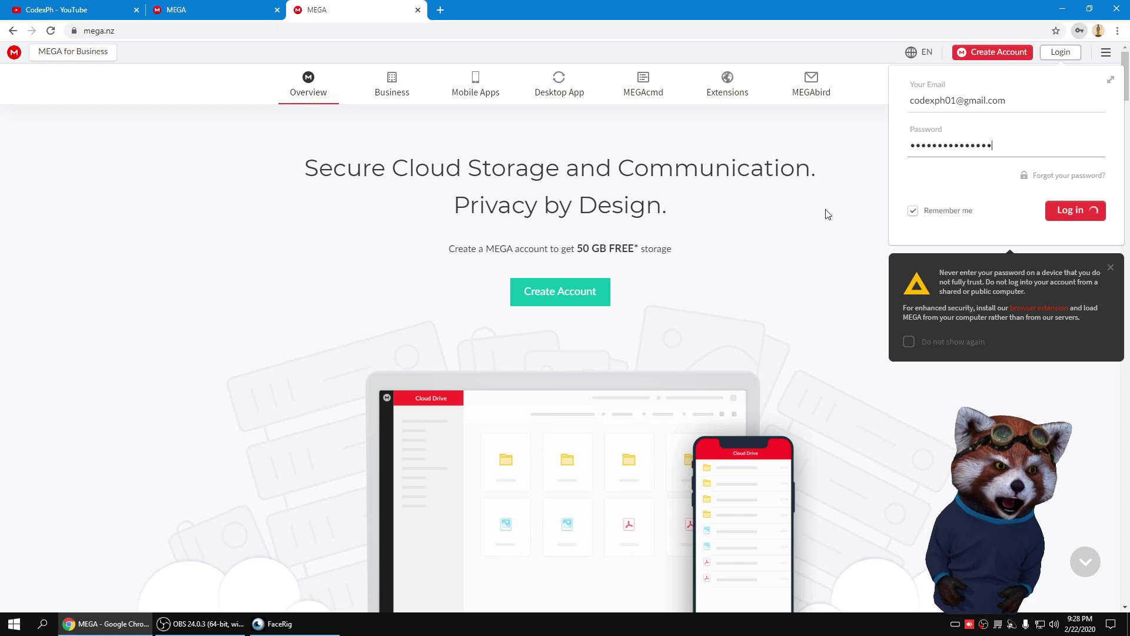
pyautogui.click(1077, 130)
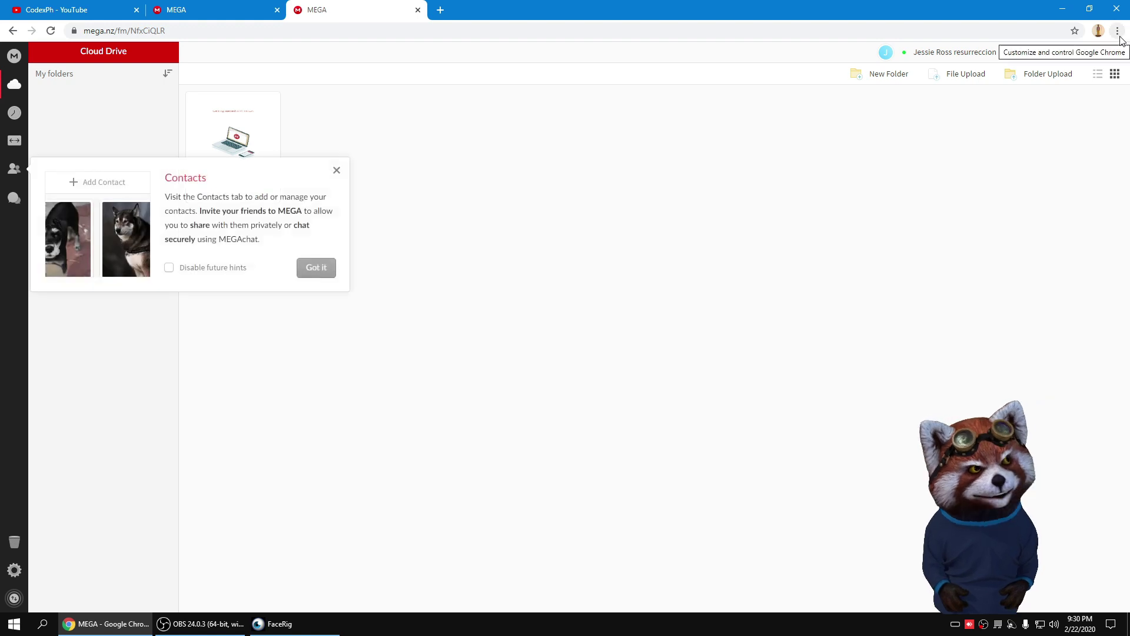
# Step: Open Chrome's Extensions page through the More tools menu
pyautogui.click(1118, 30)
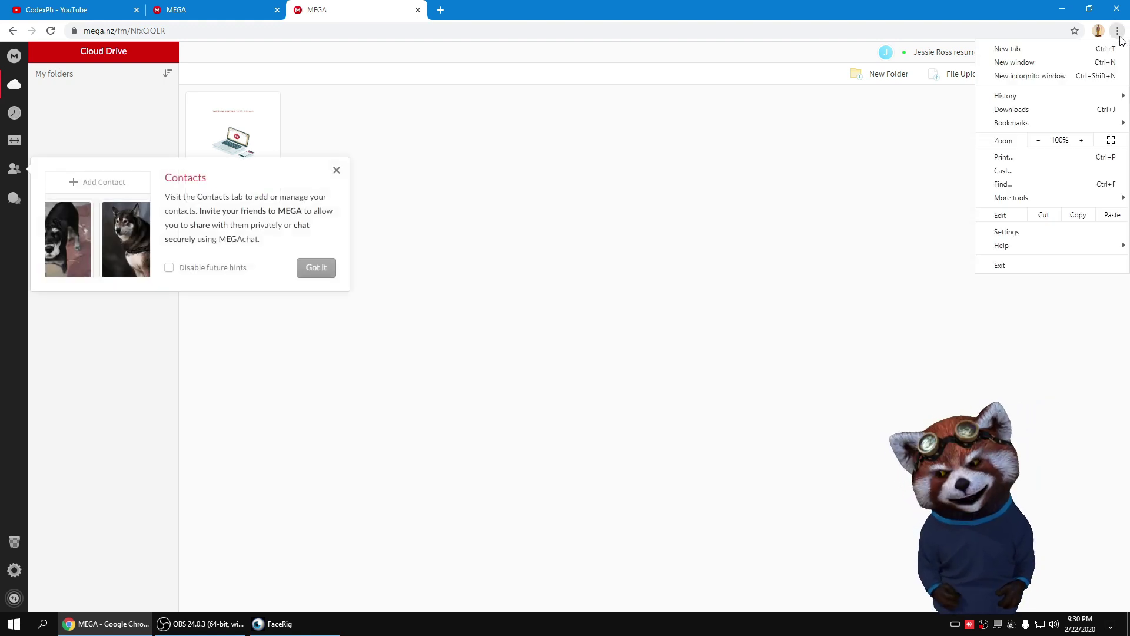
pyautogui.moveTo(1012, 201)
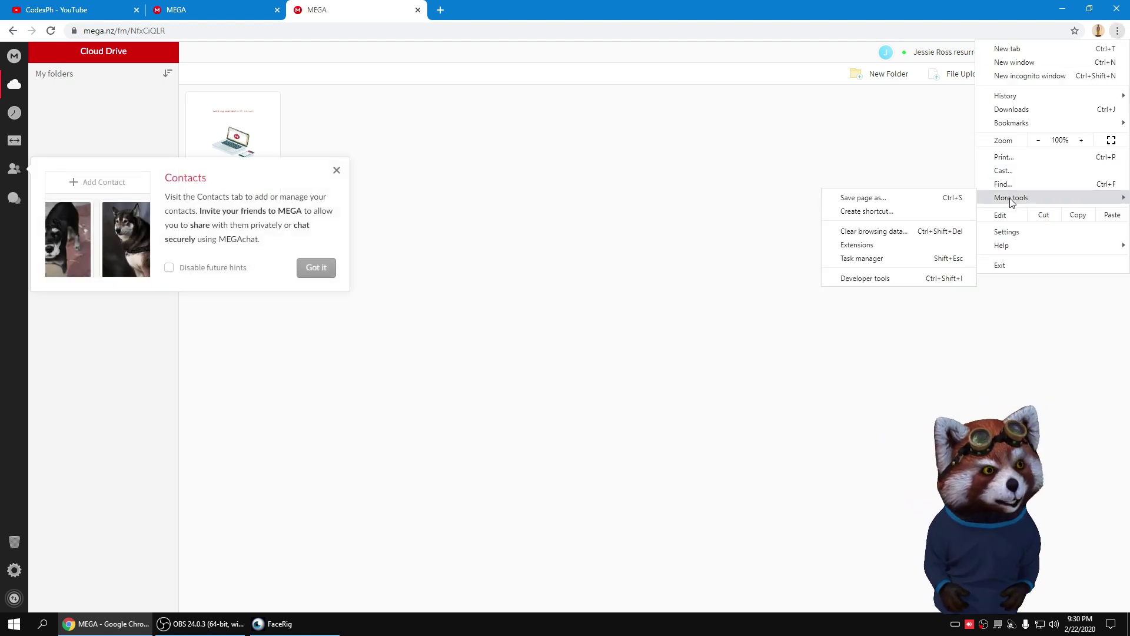
pyautogui.click(886, 252)
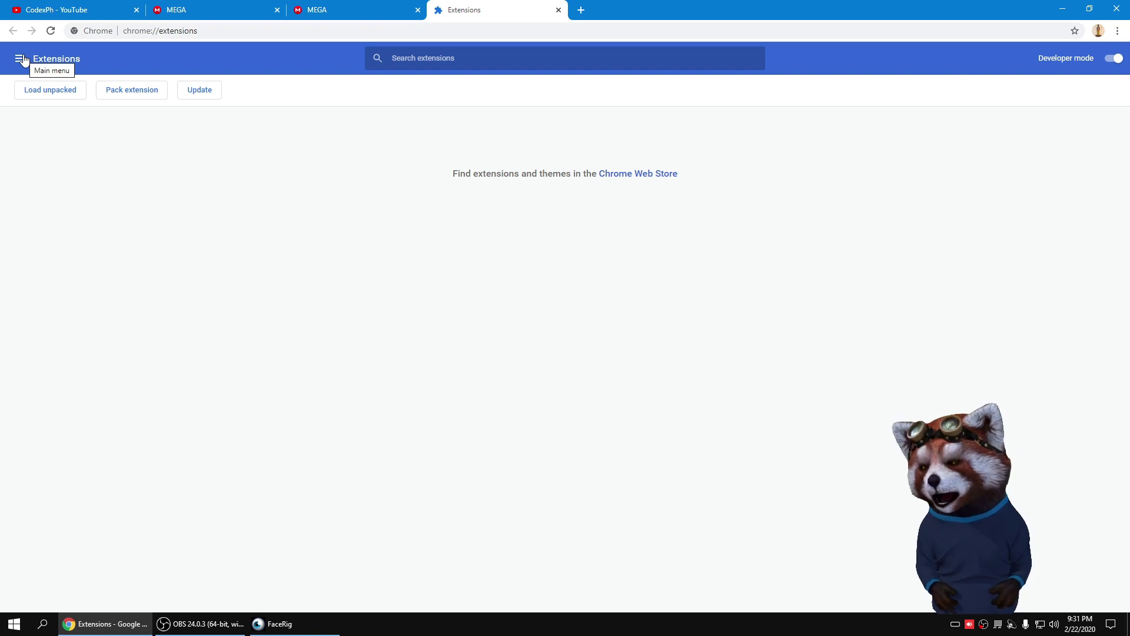
# Step: Open the Chrome Web Store from the Extensions side menu and search for 'hoxx vpn proxy'
pyautogui.click(21, 59)
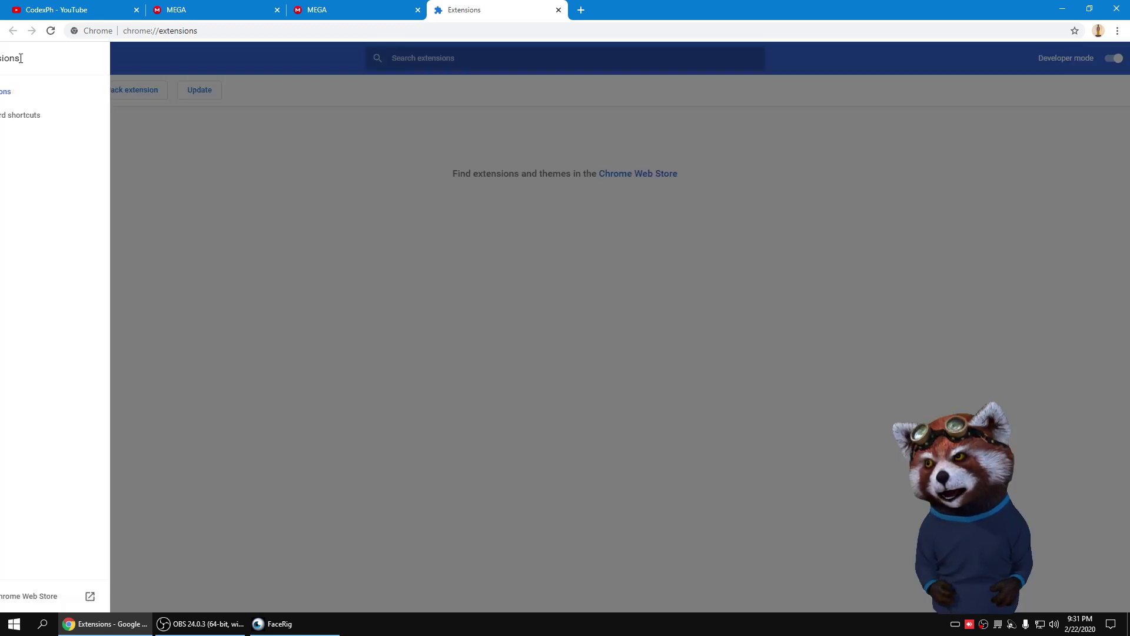
pyautogui.click(53, 597)
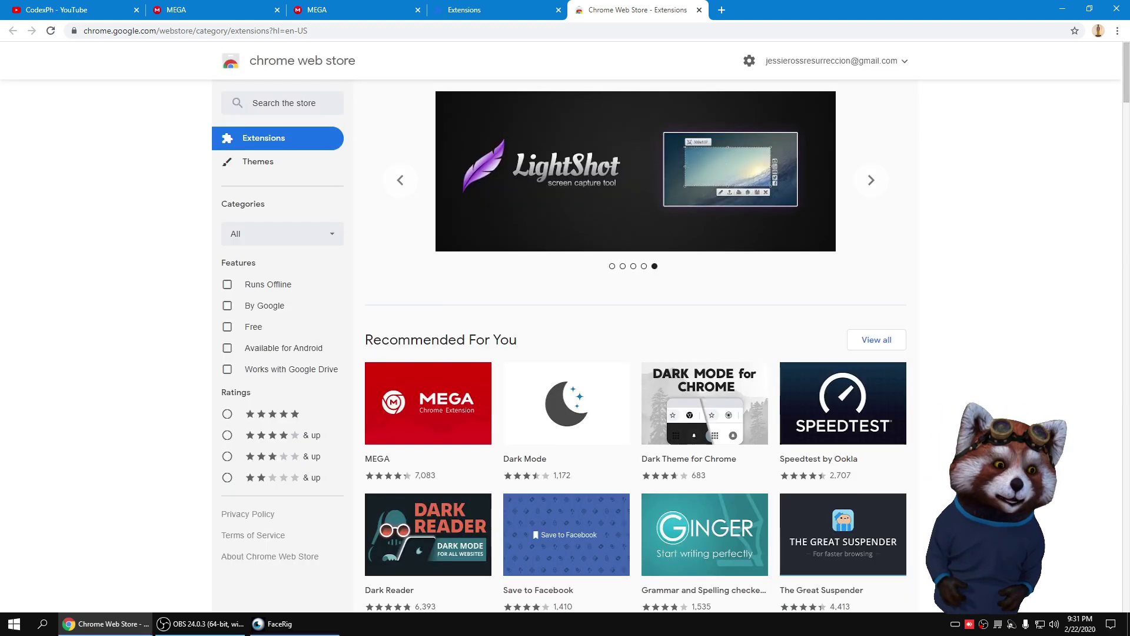
pyautogui.click(262, 105)
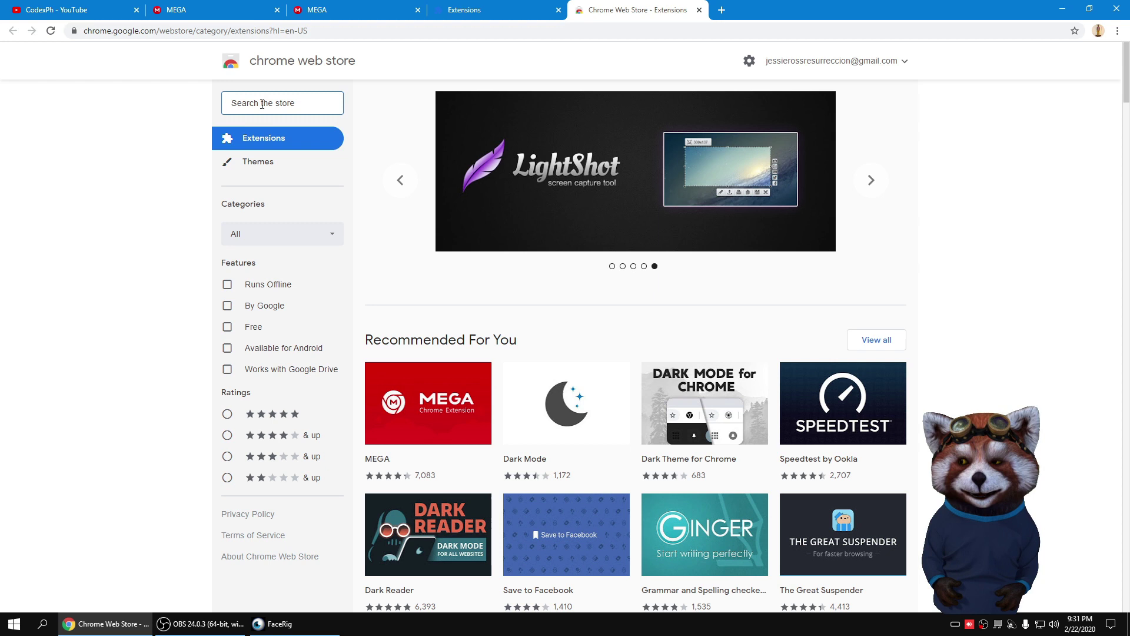
pyautogui.write('hoxx')
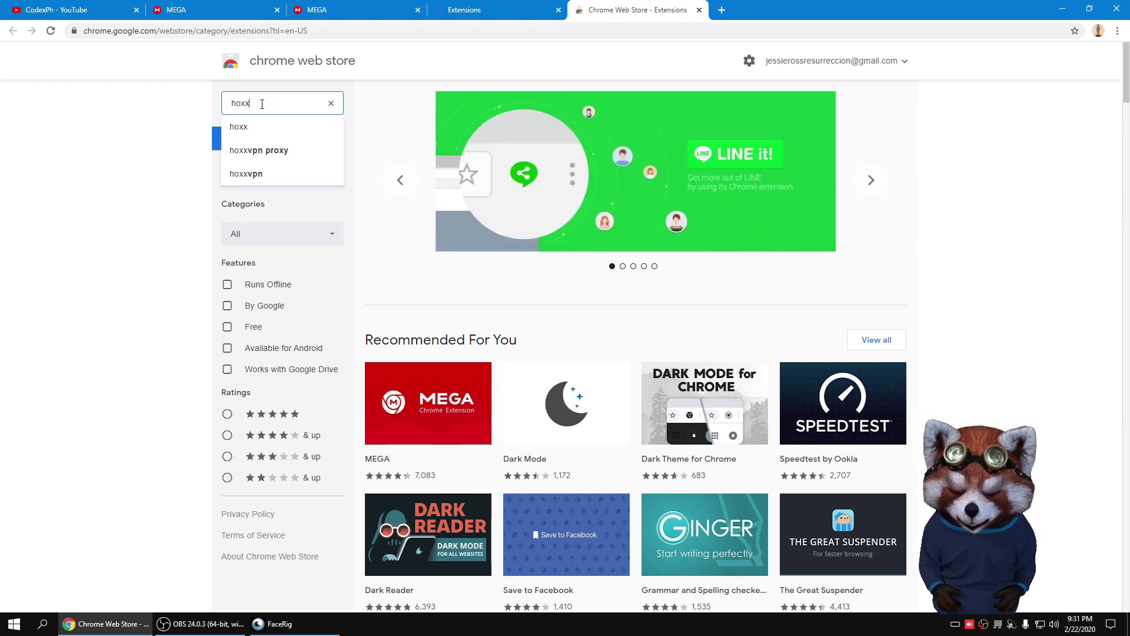
pyautogui.write(' vpn')
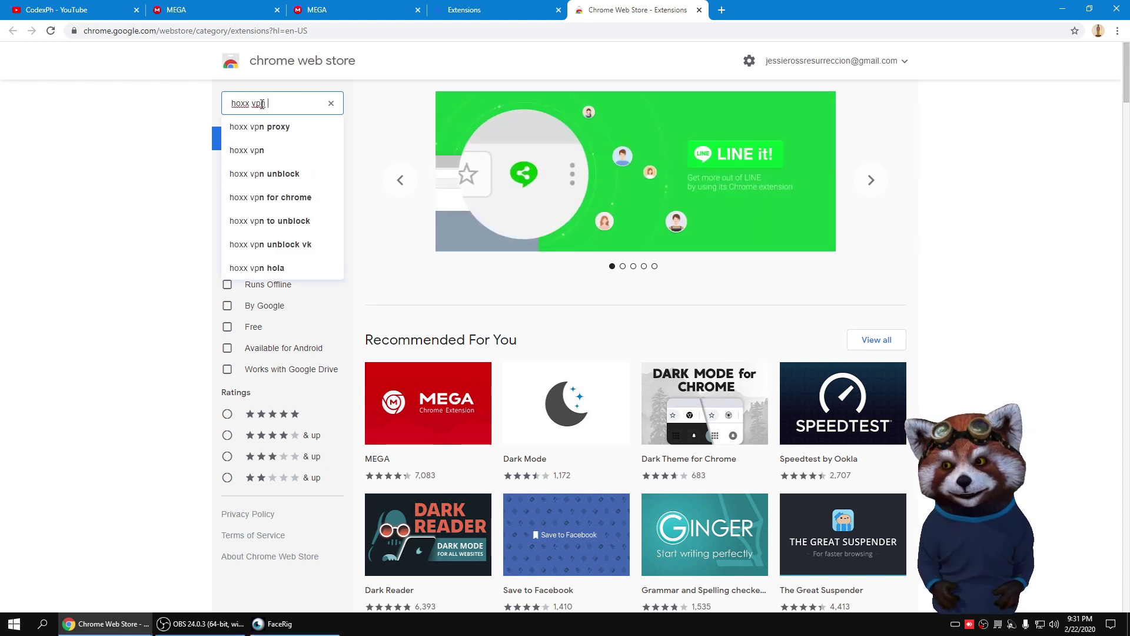
pyautogui.press('Down')
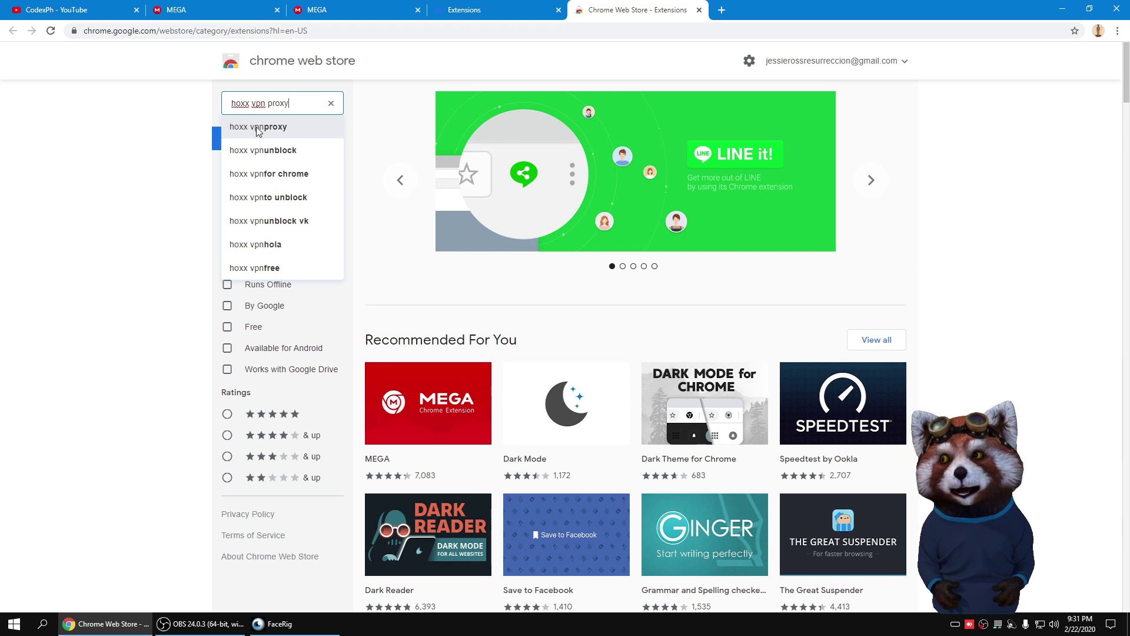
pyautogui.click(259, 128)
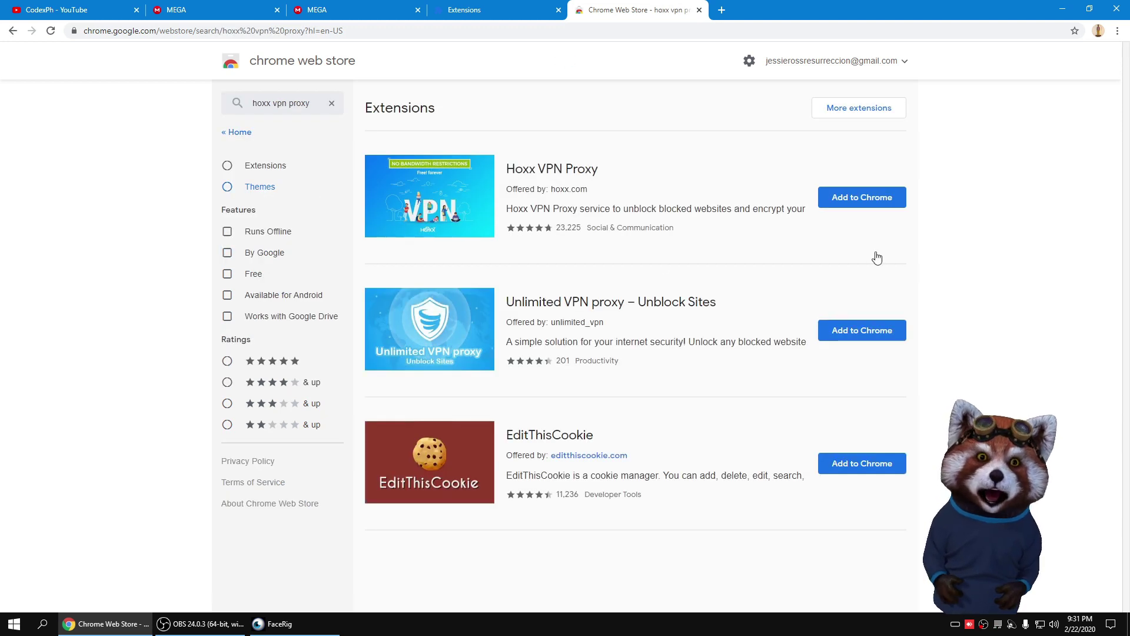
# Step: Add the Hoxx VPN Proxy extension to Chrome and confirm the installation
pyautogui.click(868, 202)
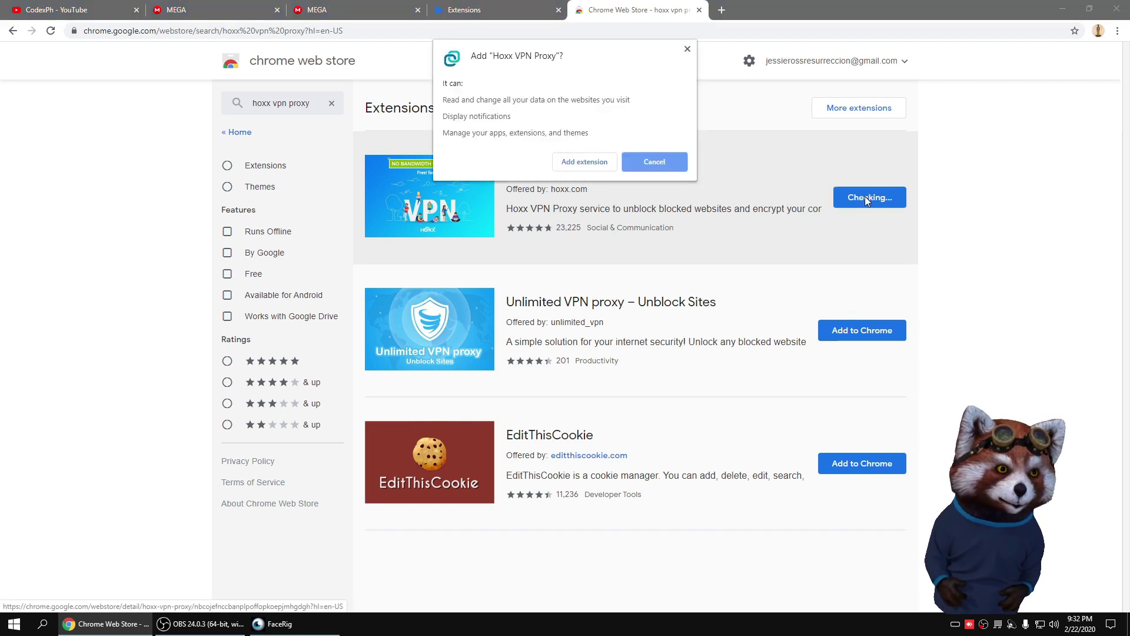
pyautogui.click(595, 168)
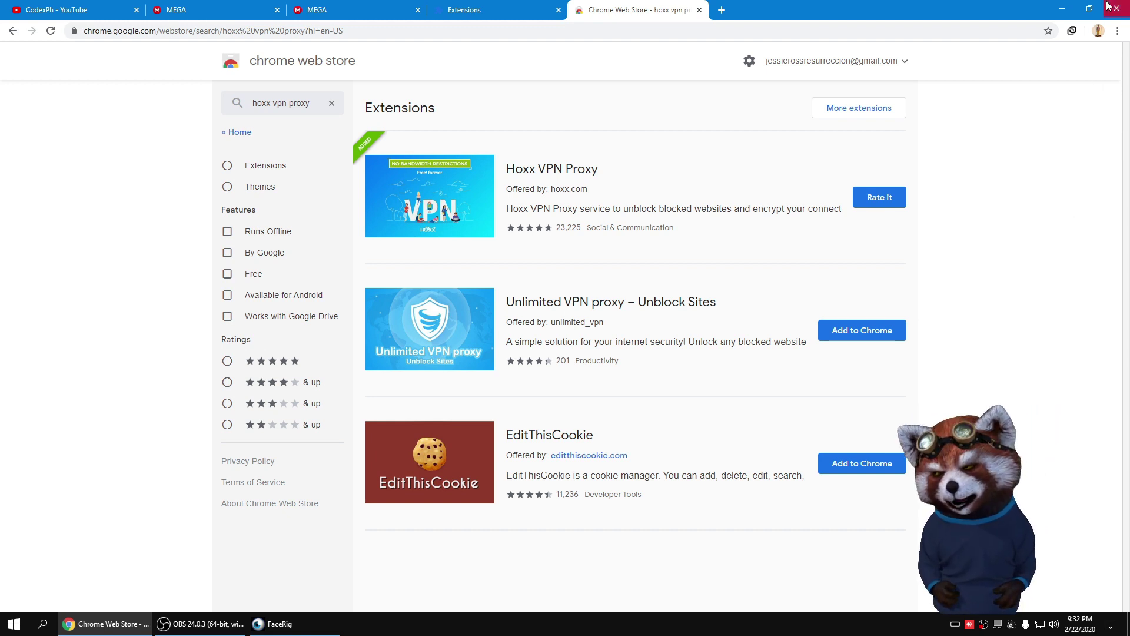
# Step: Register a free Hoxx account in English, accepting all three agreements, and connect via Canada
pyautogui.click(1071, 33)
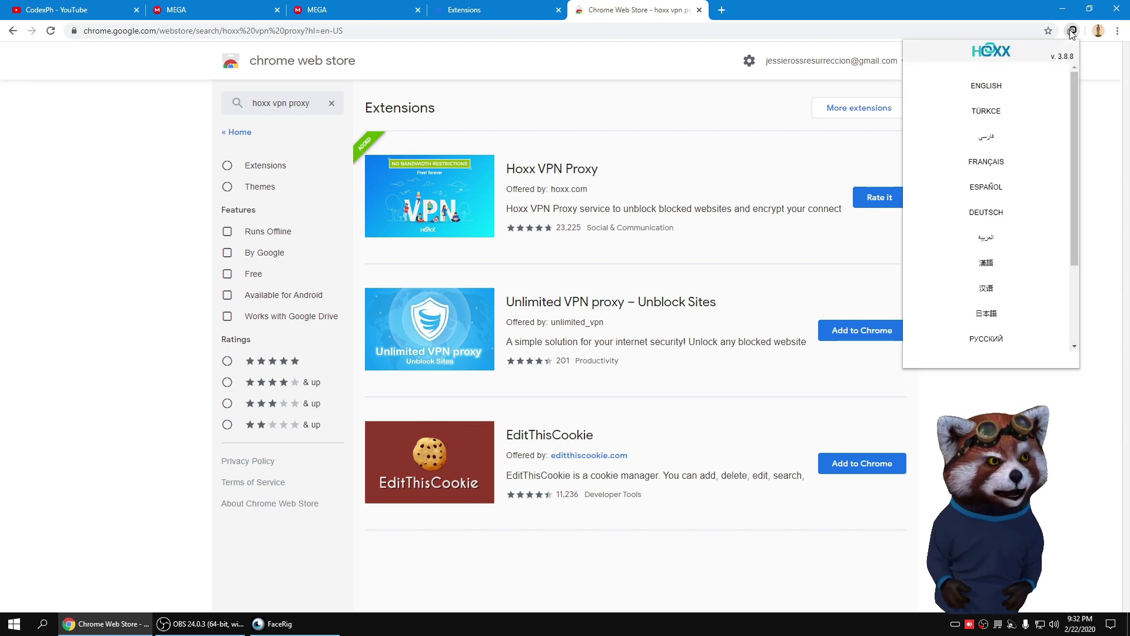
pyautogui.click(1005, 86)
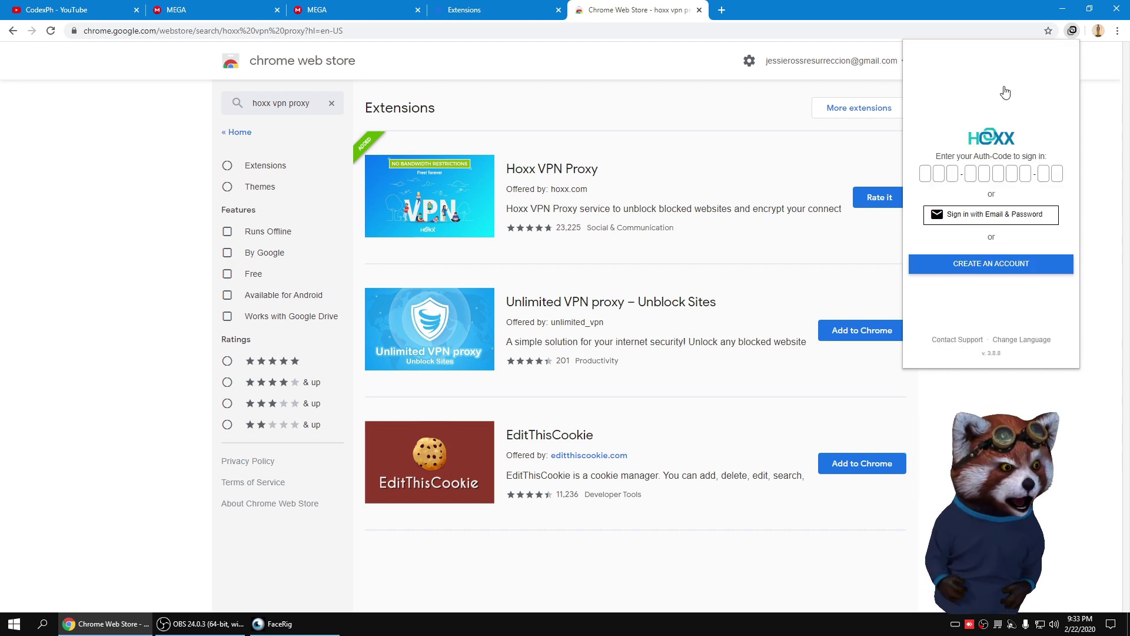
pyautogui.click(994, 267)
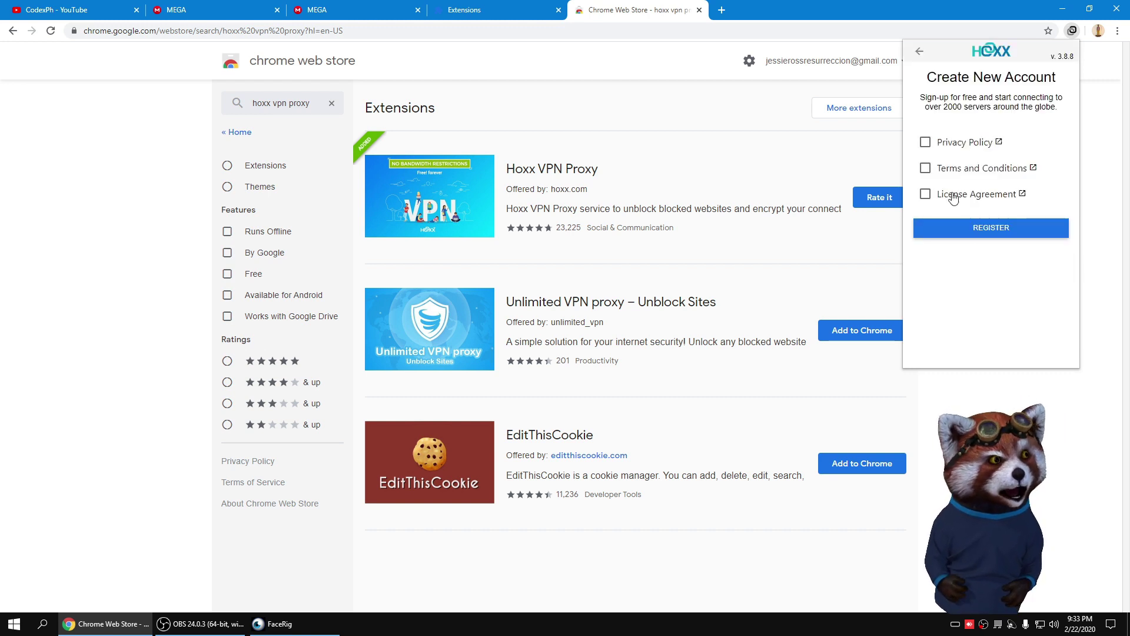
pyautogui.click(926, 142)
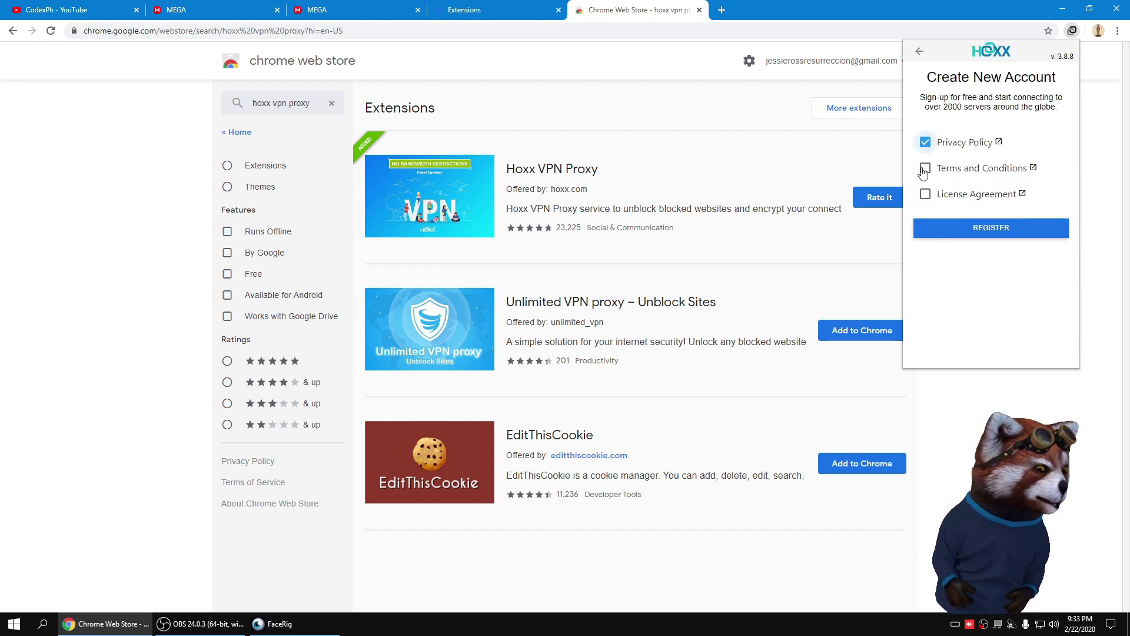
pyautogui.click(926, 169)
pyautogui.click(926, 193)
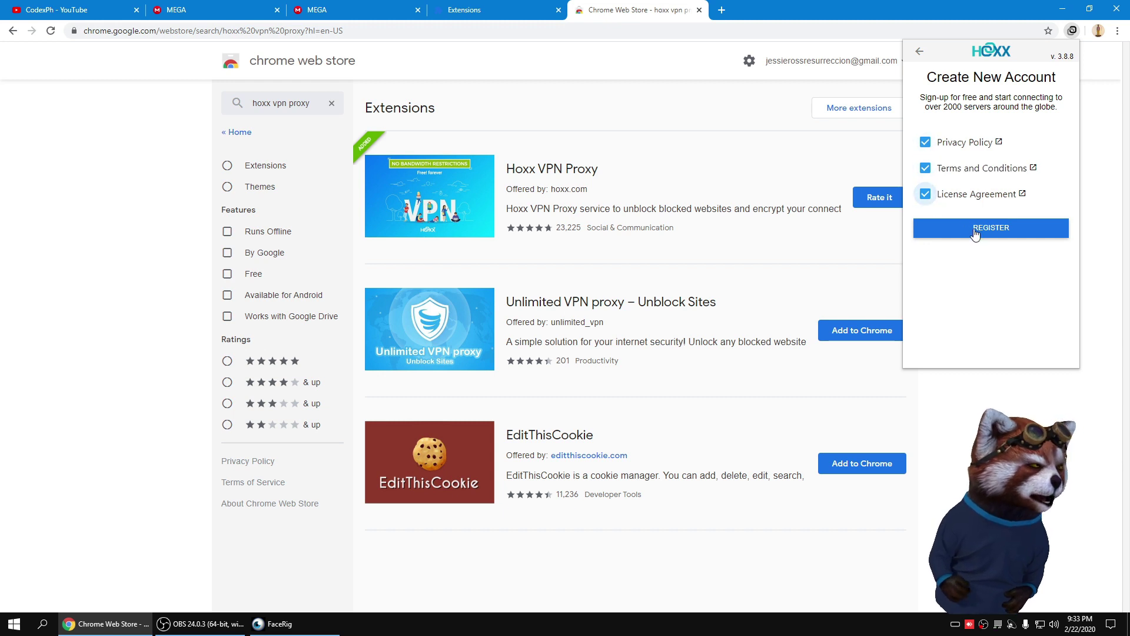
pyautogui.click(976, 232)
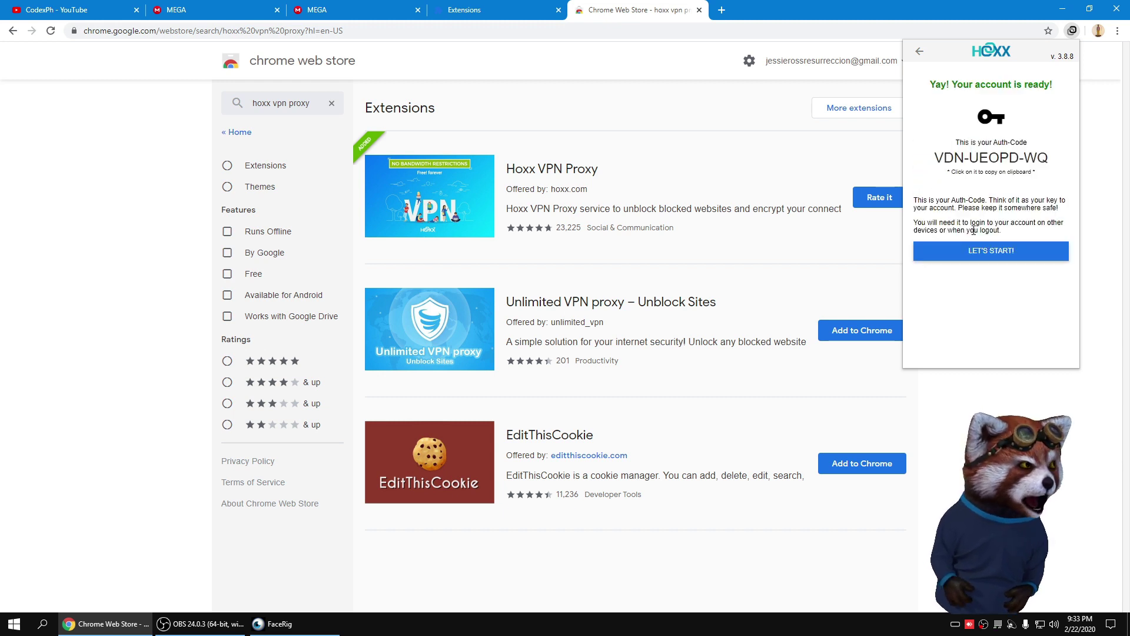
pyautogui.click(1000, 258)
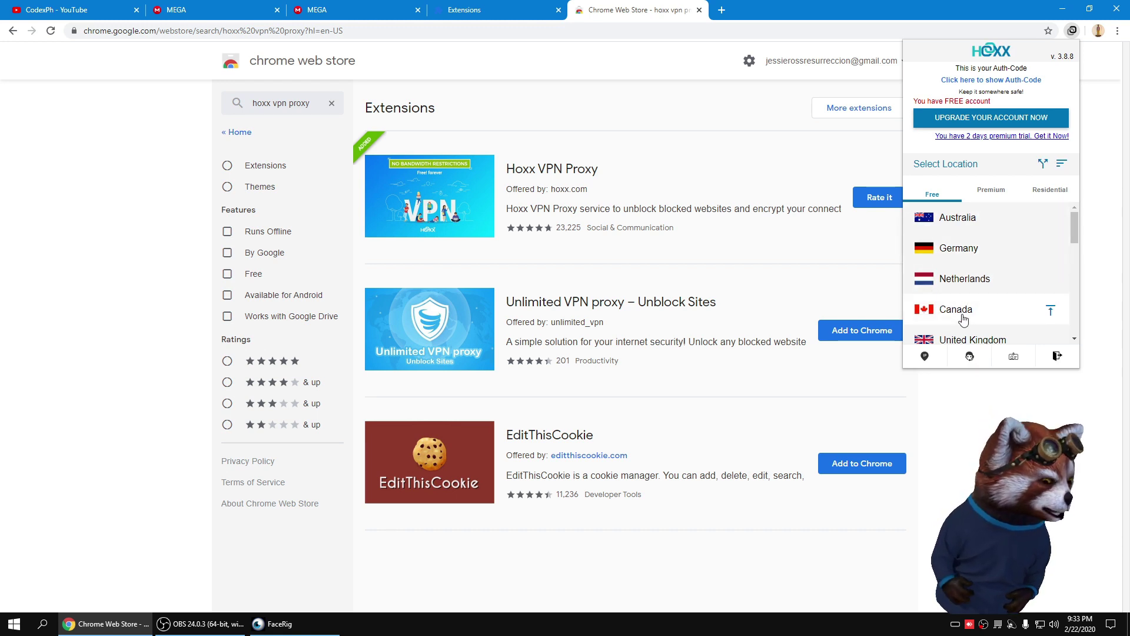
pyautogui.click(962, 318)
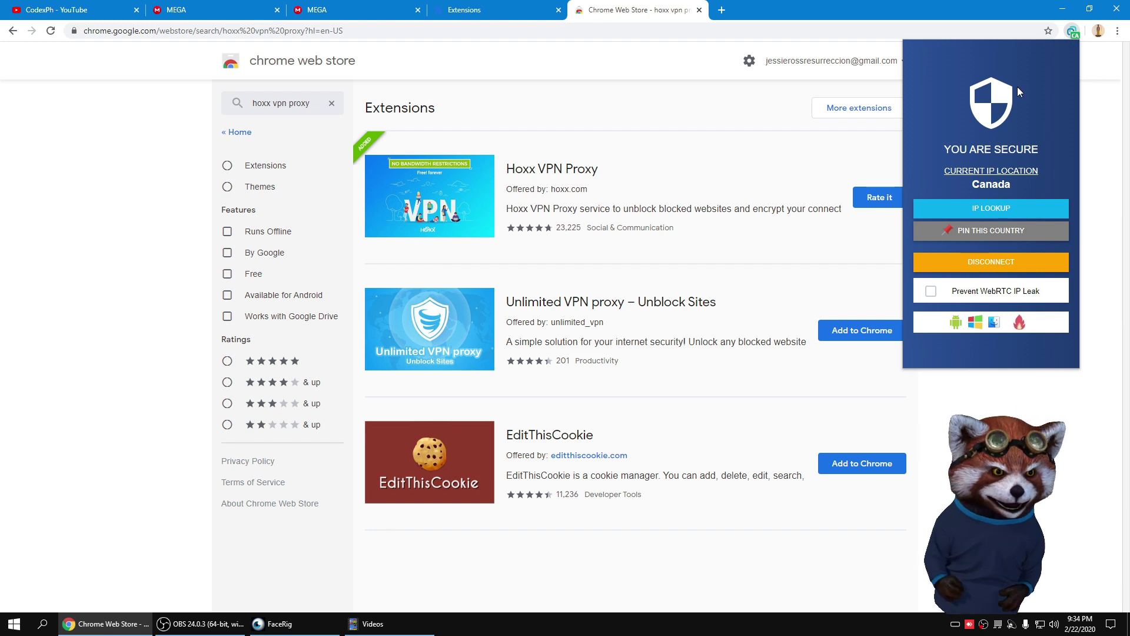
# Step: Reload the MEGA file page and start the 6.05 GB FACERIG.PRO.V1.957.rar download past the quota warning
pyautogui.click(224, 148)
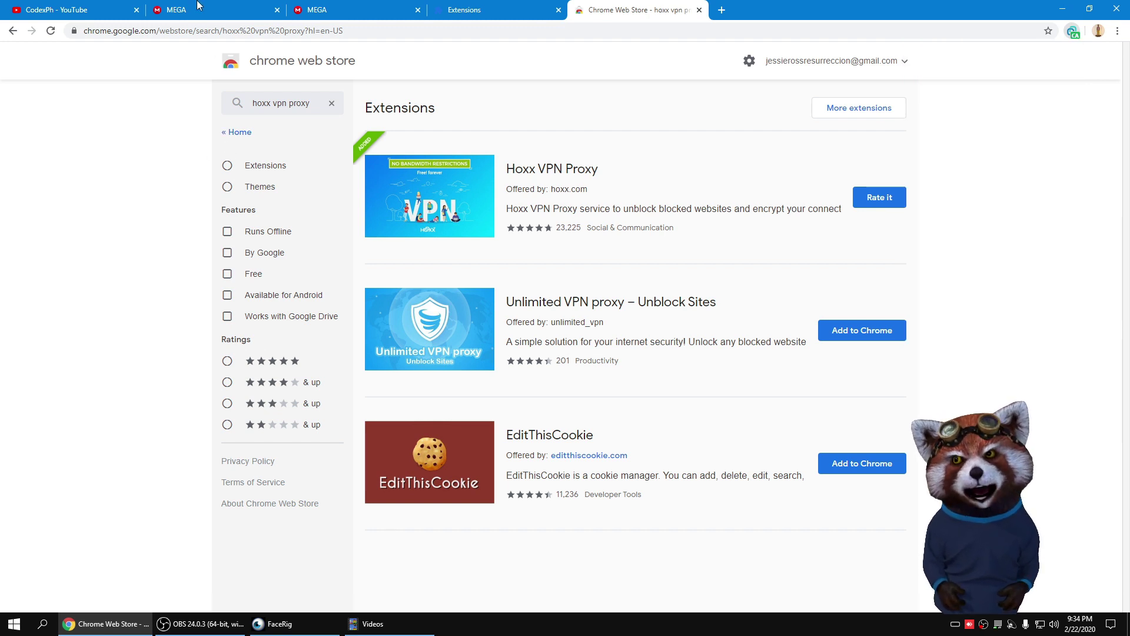
pyautogui.hotkey('ctrl', '2')
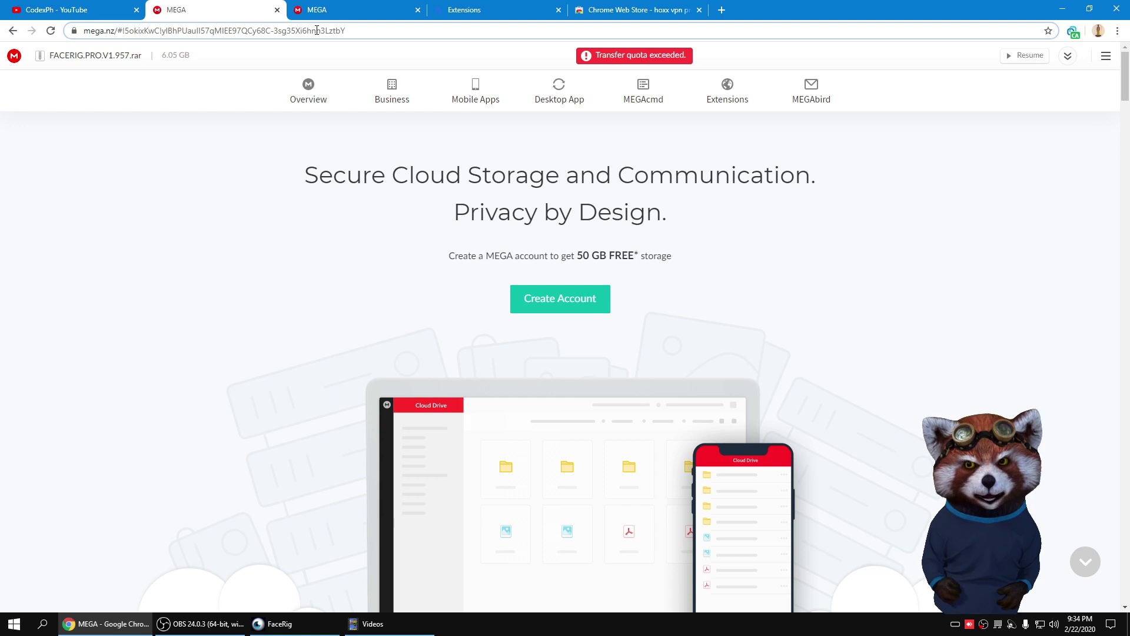
pyautogui.click(317, 30)
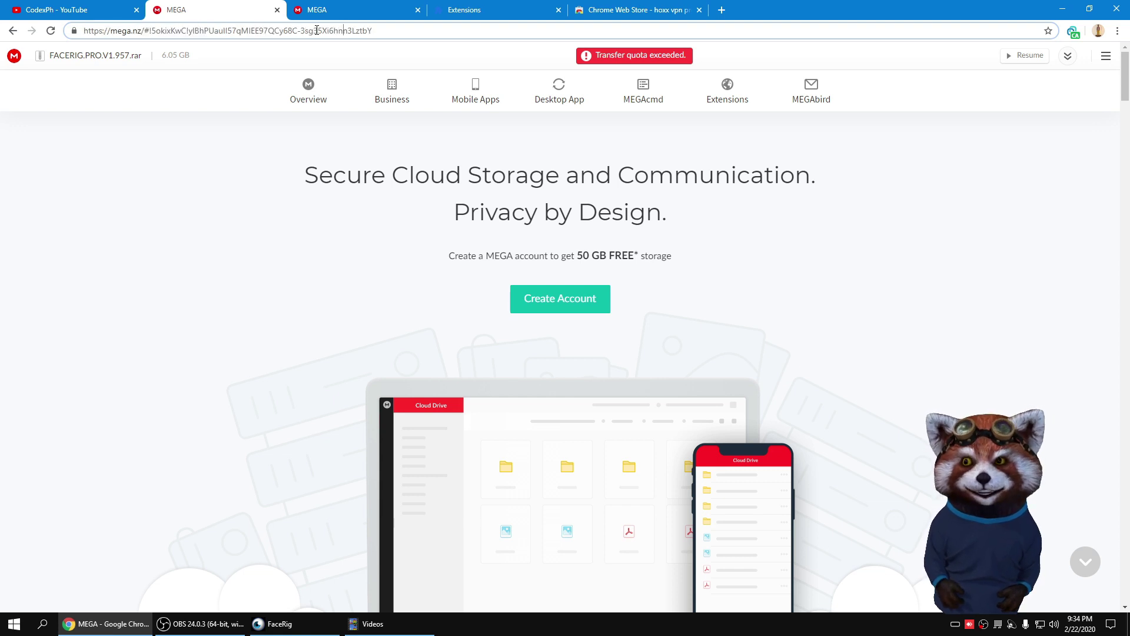
pyautogui.press('Return')
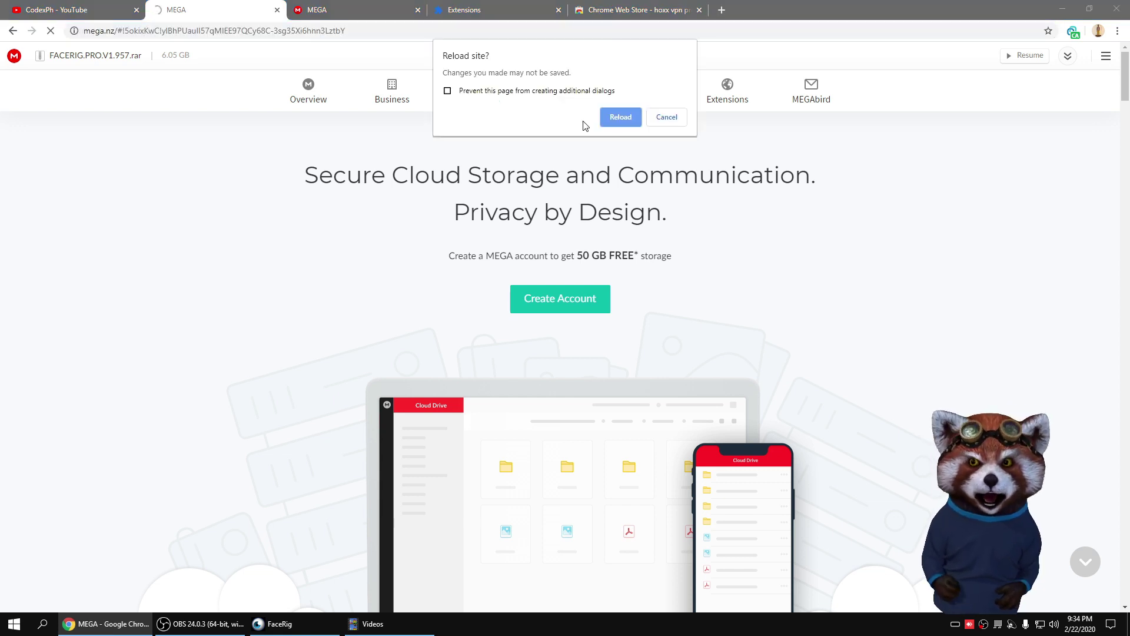
pyautogui.click(620, 117)
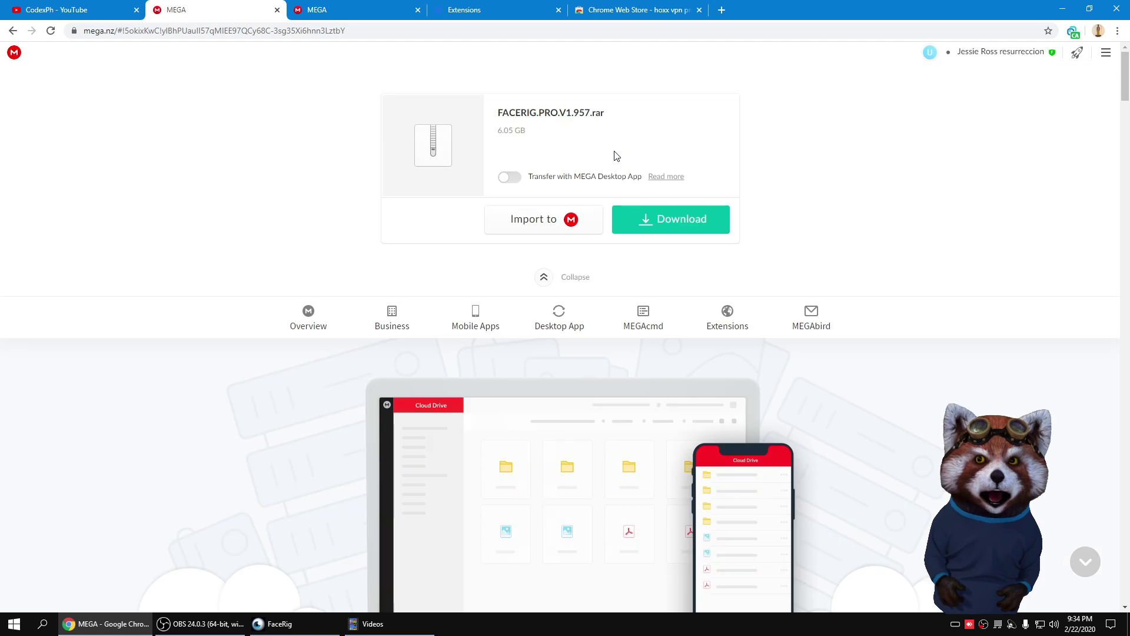
pyautogui.click(662, 224)
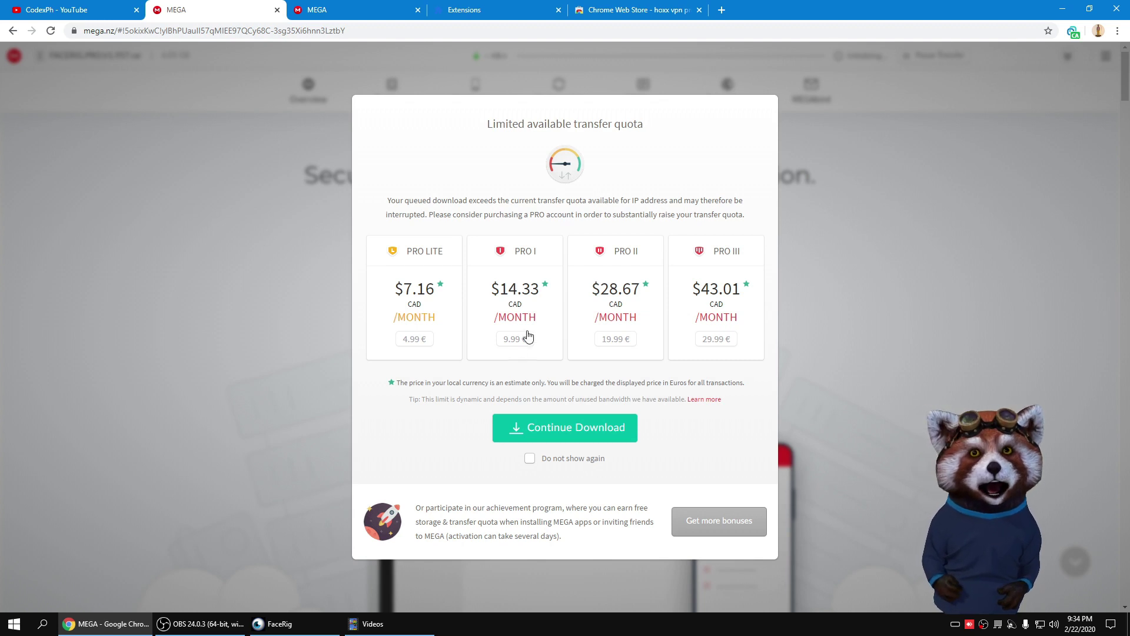
pyautogui.click(570, 431)
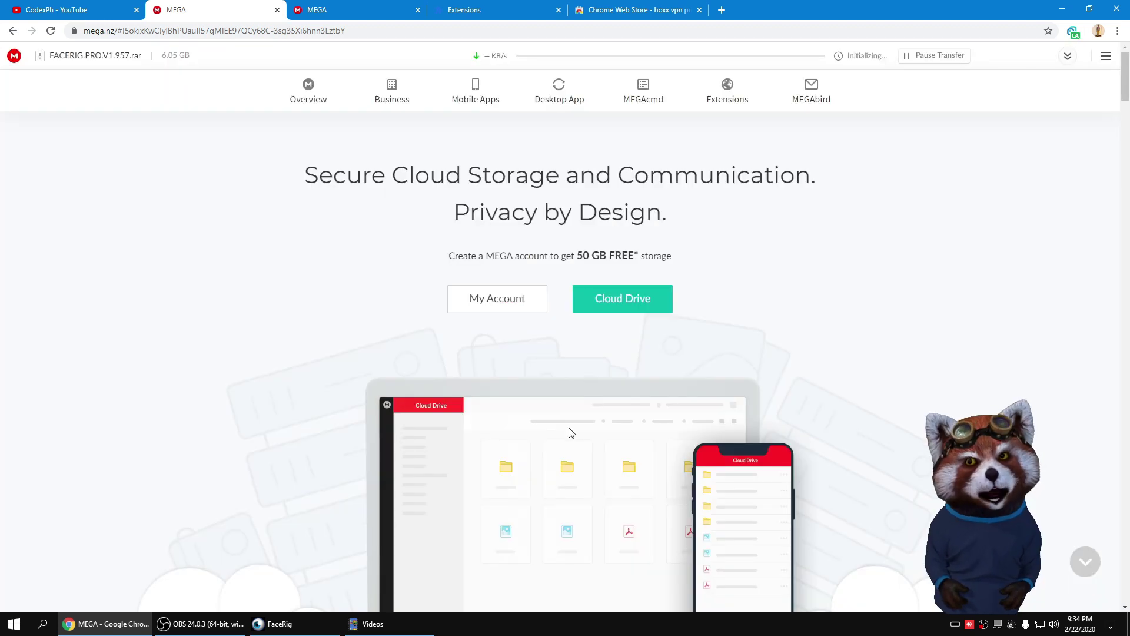